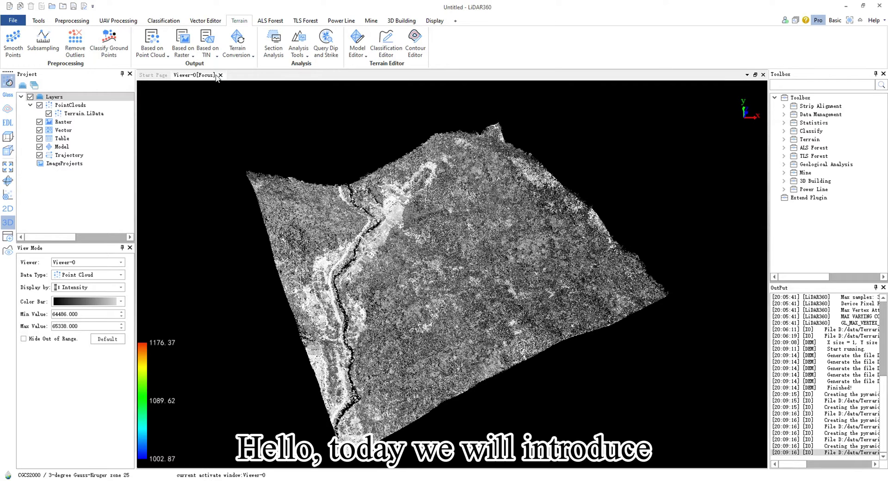
- Display the rotated terrain point cloud by classification with UnClassified points ticked alongside ground
{"action": "left_click", "coordinate": [152, 48]}
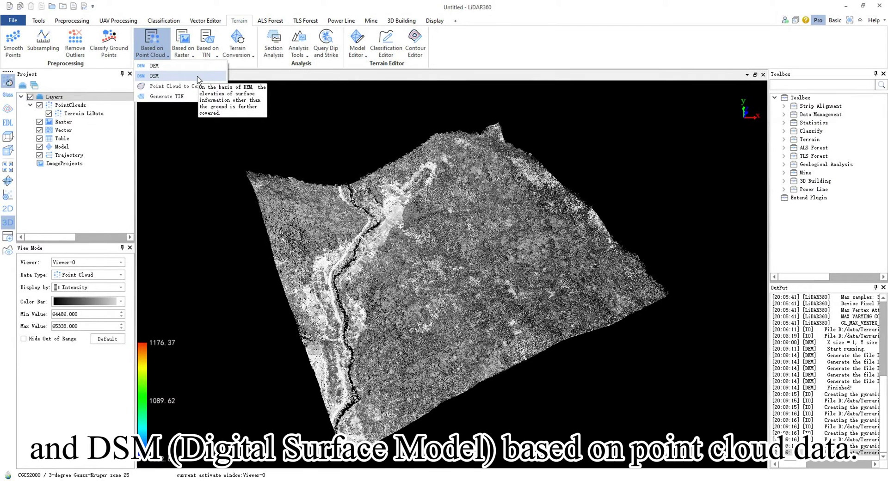
{"action": "left_click", "coordinate": [379, 253]}
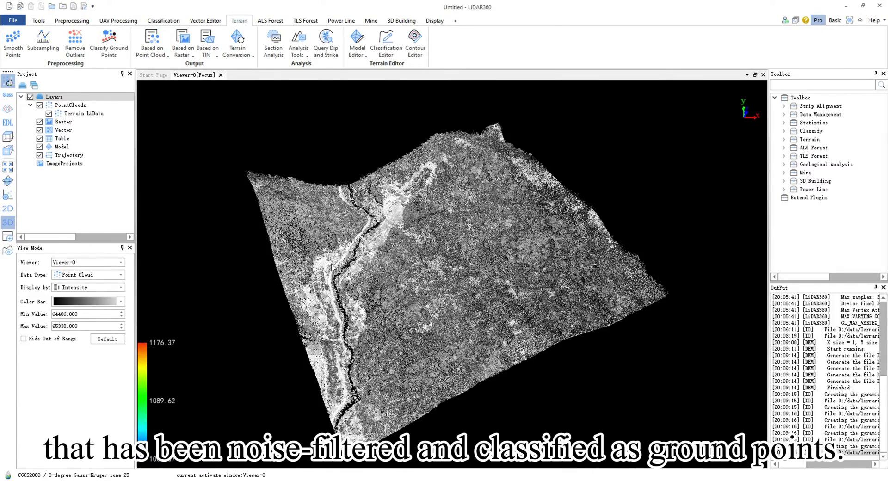
{"action": "mouse_move", "coordinate": [330, 265]}
{"action": "left_mouse_down"}
{"action": "mouse_move", "coordinate": [335, 286]}
{"action": "mouse_move", "coordinate": [295, 273]}
{"action": "left_mouse_up"}
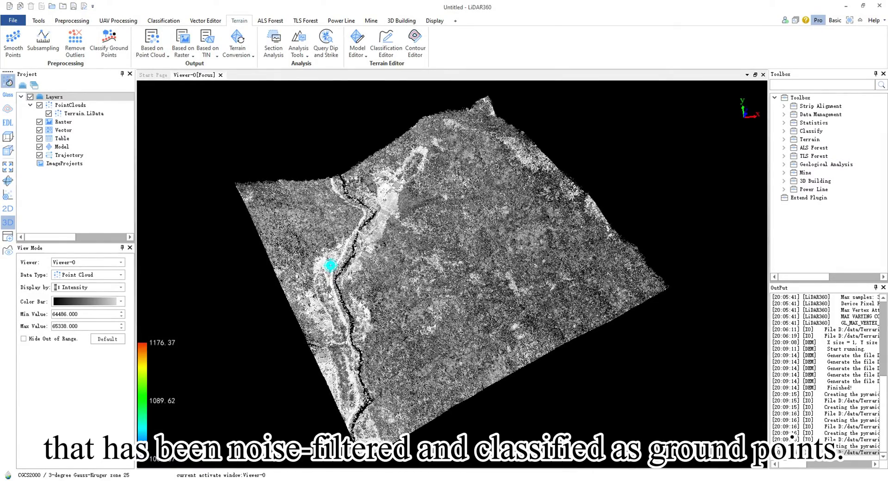
{"action": "left_click", "coordinate": [119, 287]}
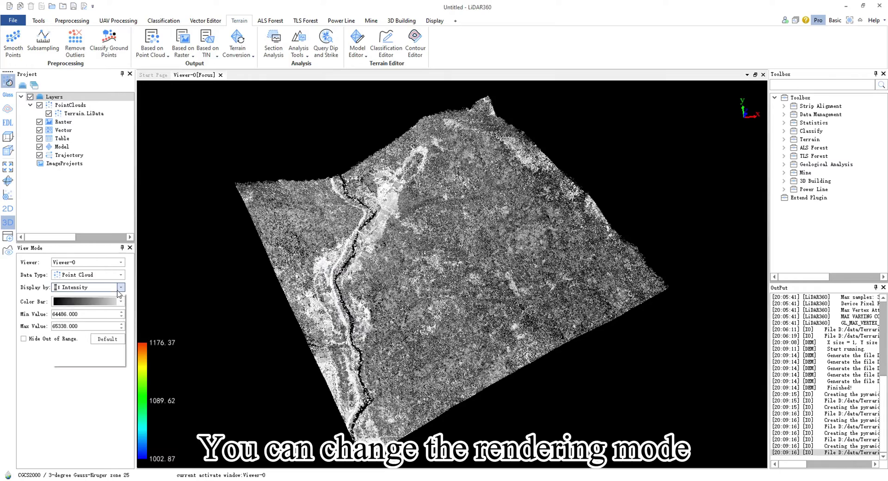
{"action": "left_click", "coordinate": [104, 311]}
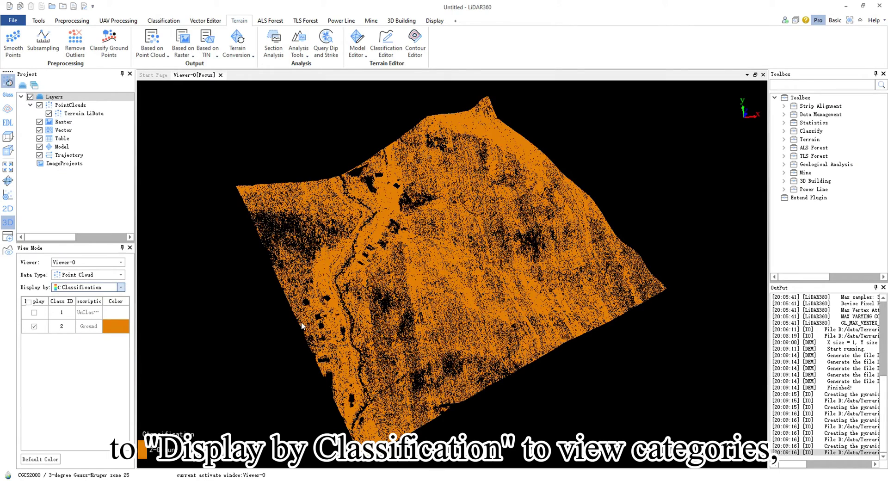
{"action": "left_click", "coordinate": [33, 312]}
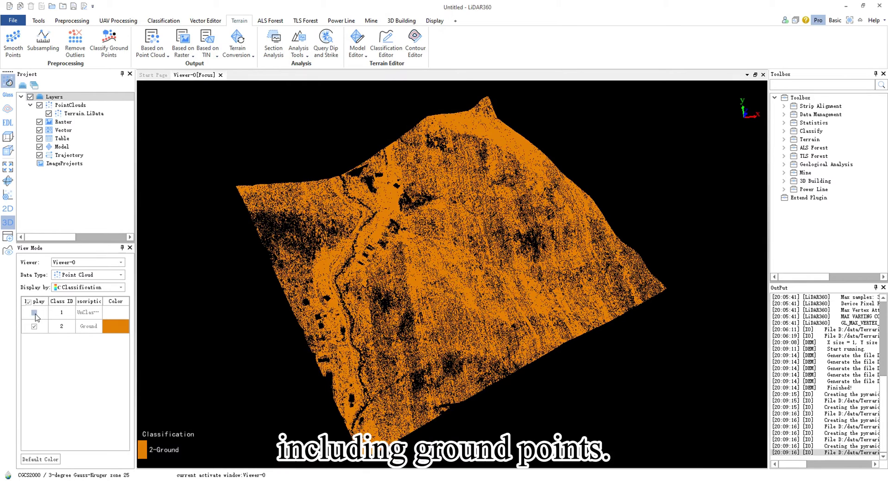
{"action": "left_click", "coordinate": [34, 313]}
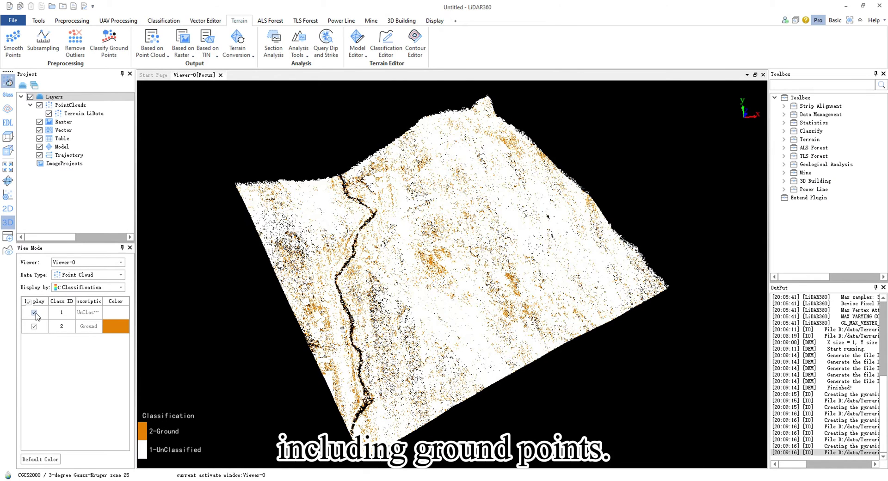
- Switch the point colouring to height and rotate the terrain for a better view
{"action": "left_click", "coordinate": [75, 290]}
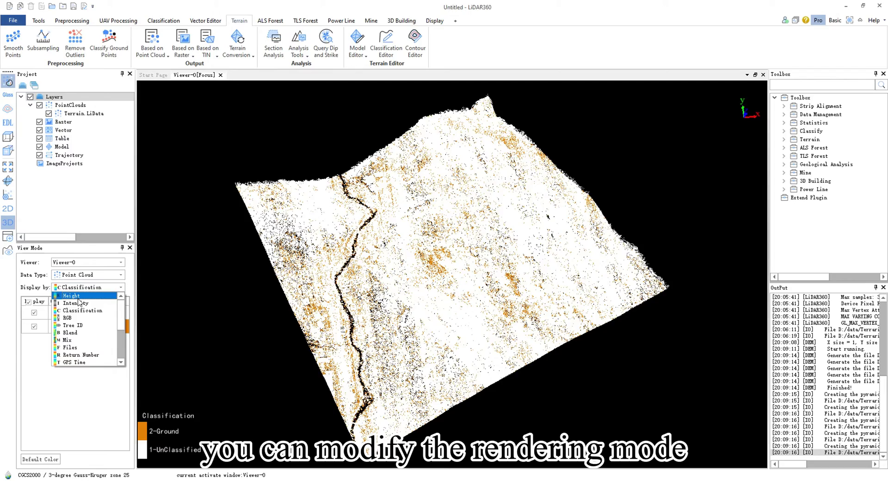
{"action": "left_click", "coordinate": [72, 296]}
{"action": "mouse_move", "coordinate": [325, 298]}
{"action": "left_mouse_down"}
{"action": "mouse_move", "coordinate": [351, 235]}
{"action": "mouse_move", "coordinate": [541, 214]}
{"action": "mouse_move", "coordinate": [427, 317]}
{"action": "mouse_move", "coordinate": [462, 316]}
{"action": "left_mouse_up"}
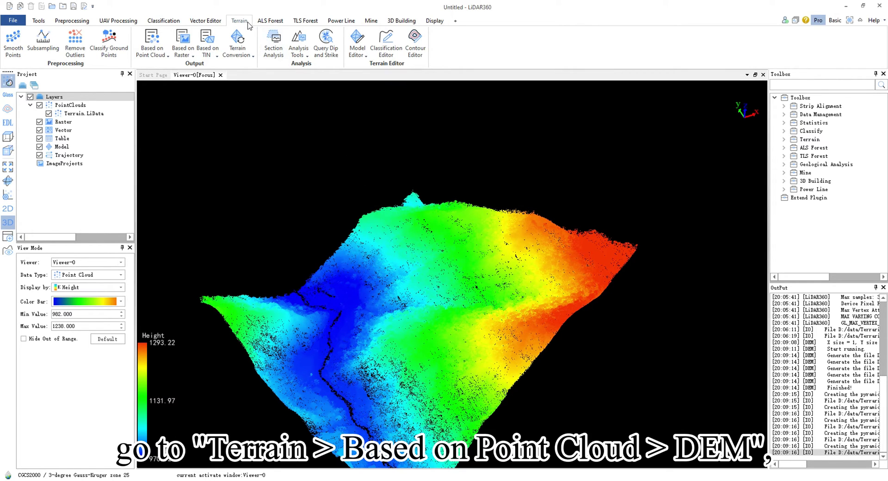
- Open the DEM dialog from Terrain > Based on Point Cloud > DEM
{"action": "left_click", "coordinate": [153, 58]}
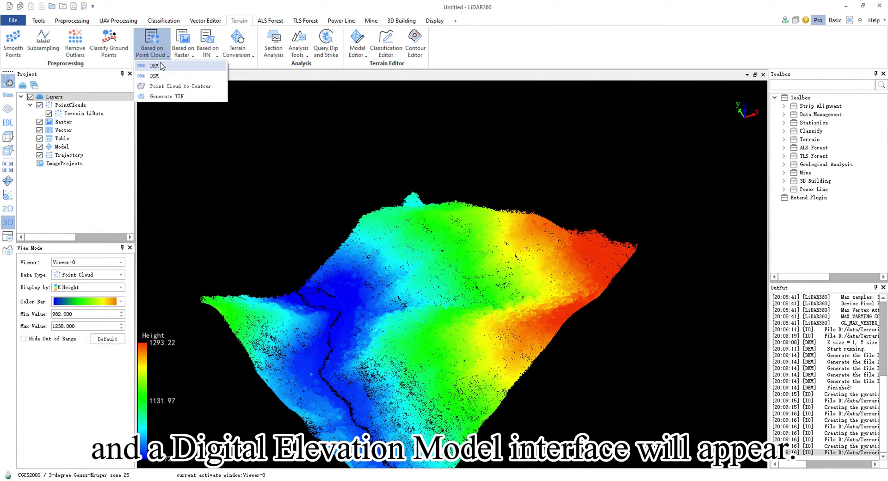
{"action": "left_click", "coordinate": [190, 68]}
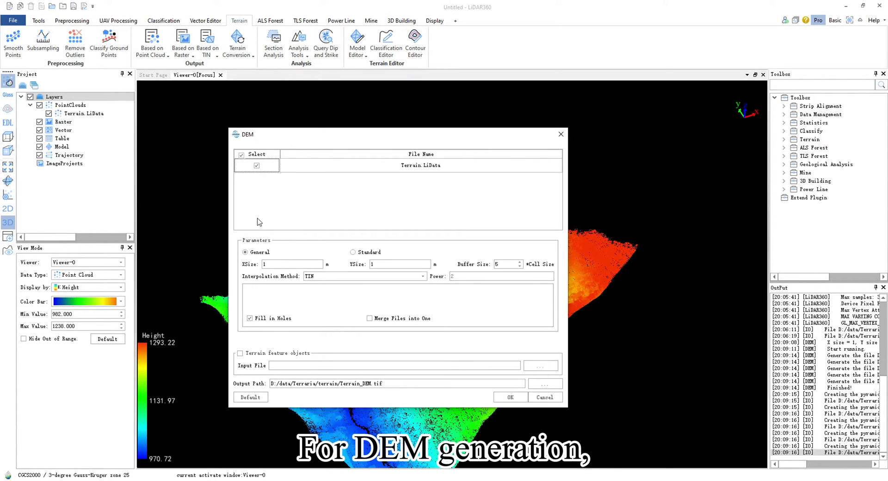
- Set the DEM to Standard mode, 1:1000 scale with 1 m cells, TIN interpolation and hole filling
{"action": "left_click", "coordinate": [359, 253]}
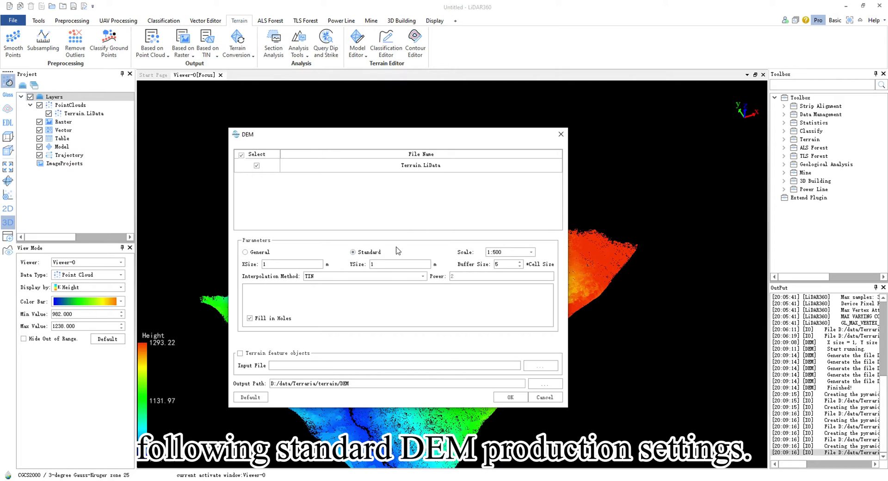
{"action": "left_click", "coordinate": [502, 253]}
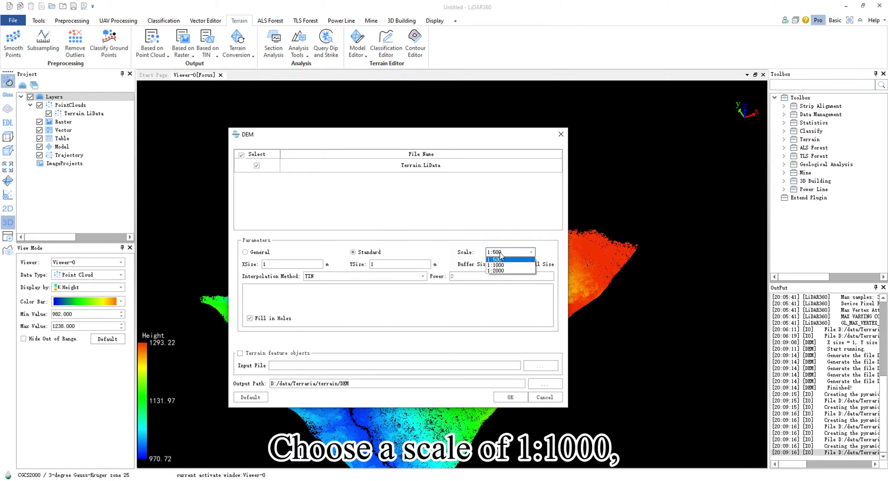
{"action": "left_click", "coordinate": [500, 265]}
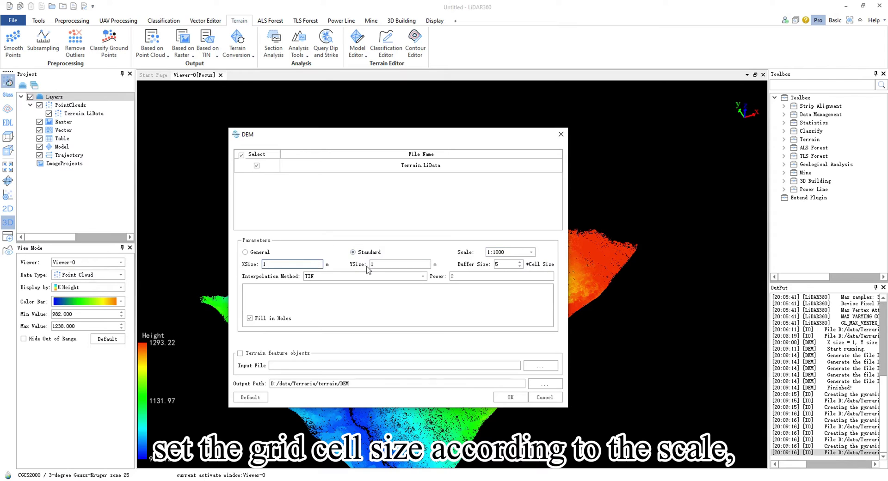
{"action": "left_click", "coordinate": [386, 264]}
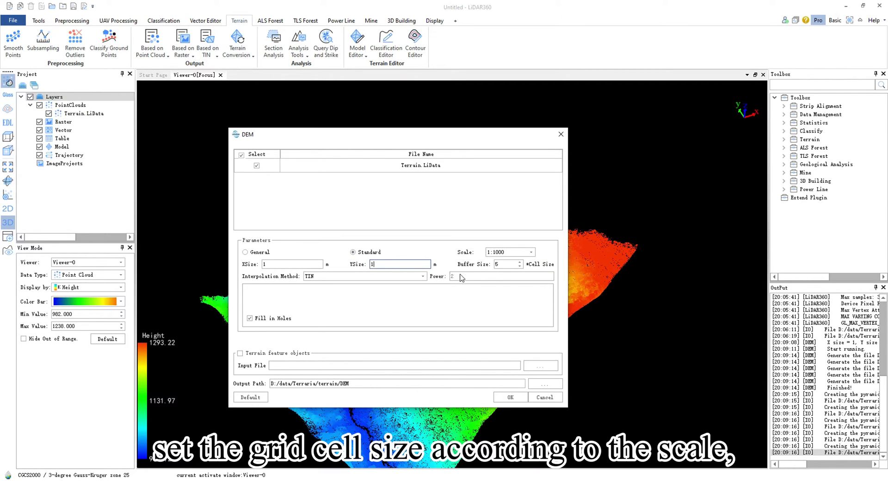
{"action": "left_click", "coordinate": [503, 263]}
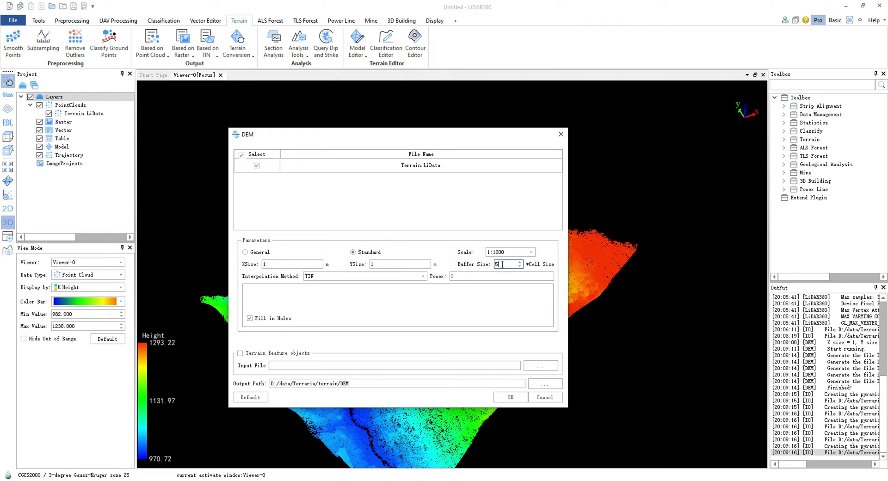
{"action": "left_click", "coordinate": [406, 277]}
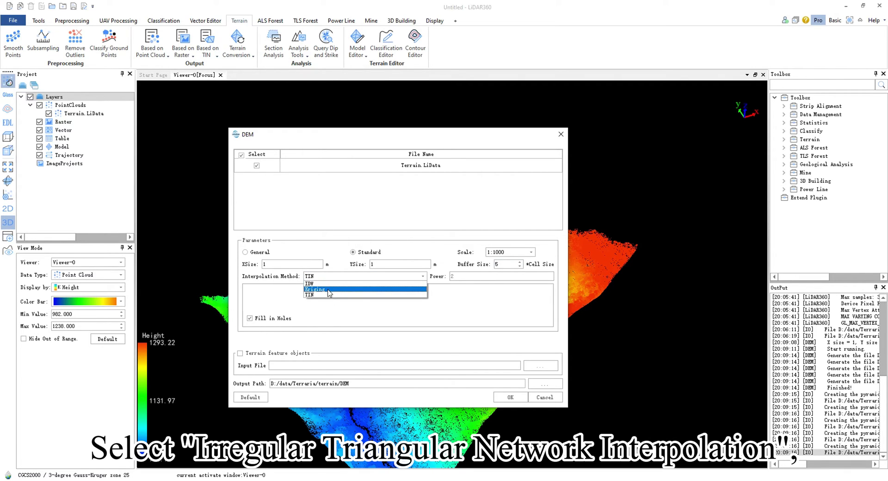
{"action": "left_click", "coordinate": [342, 294]}
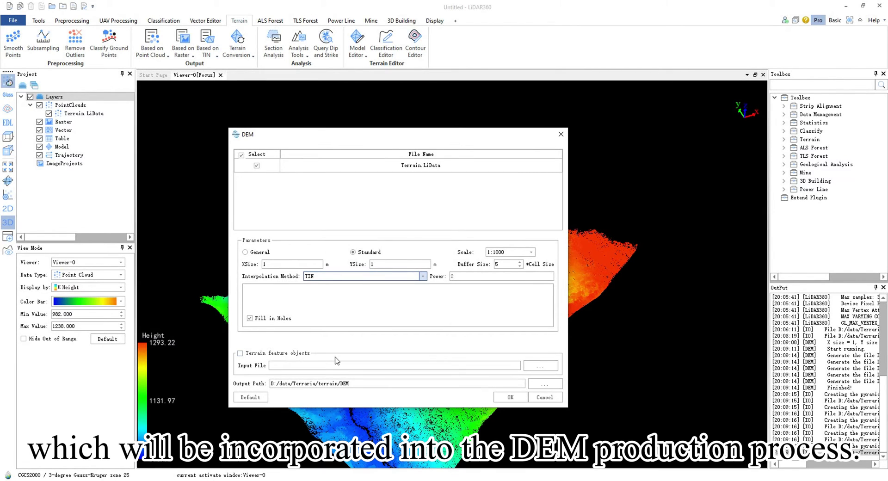
- Generate the DEM, add its five tiles to the project, and hide tile 4304.0+28610.5
{"action": "left_click", "coordinate": [501, 398]}
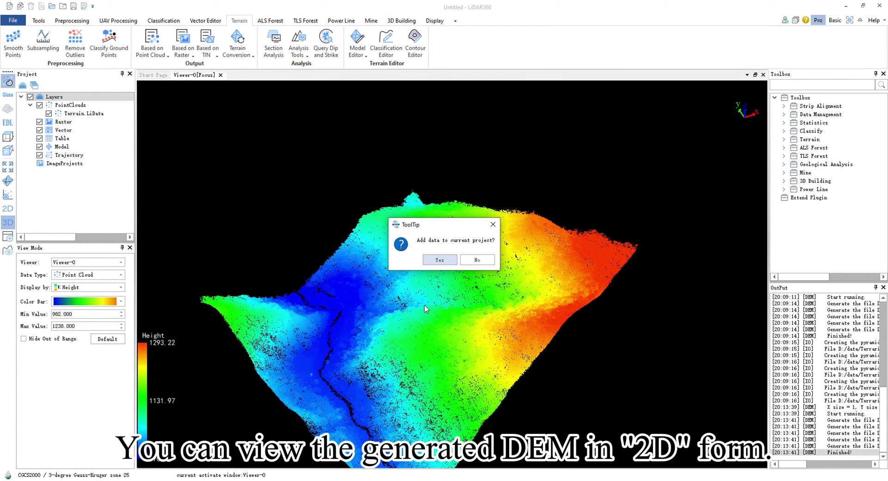
{"action": "left_click", "coordinate": [439, 259]}
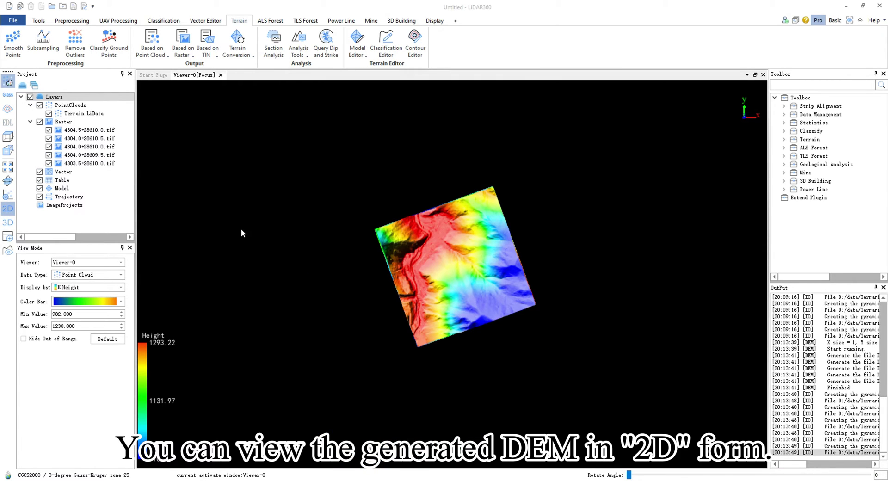
{"action": "left_click", "coordinate": [49, 139]}
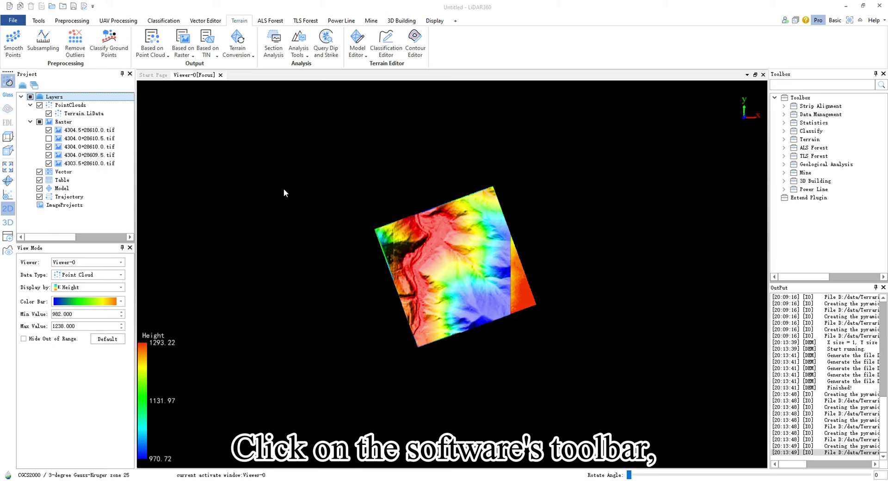
- Open the DSM dialog from Terrain > Based on Point Cloud > DSM
{"action": "left_click", "coordinate": [166, 56]}
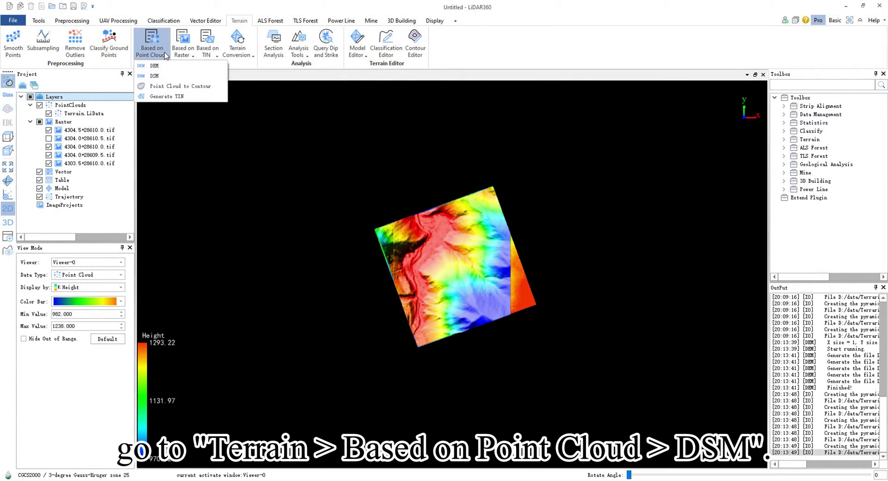
{"action": "left_click", "coordinate": [170, 76]}
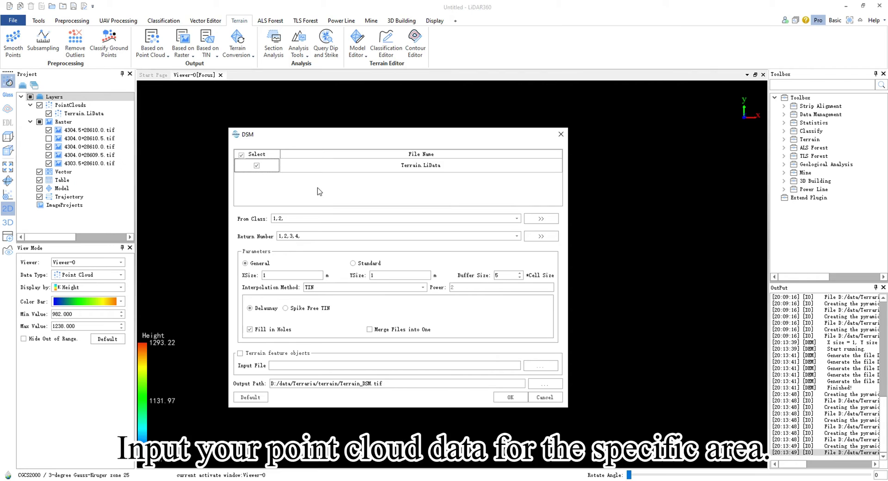
- Keep unclassified (1) and ground (2) classes as the DSM source points
{"action": "left_click", "coordinate": [341, 221]}
{"action": "left_click", "coordinate": [516, 218]}
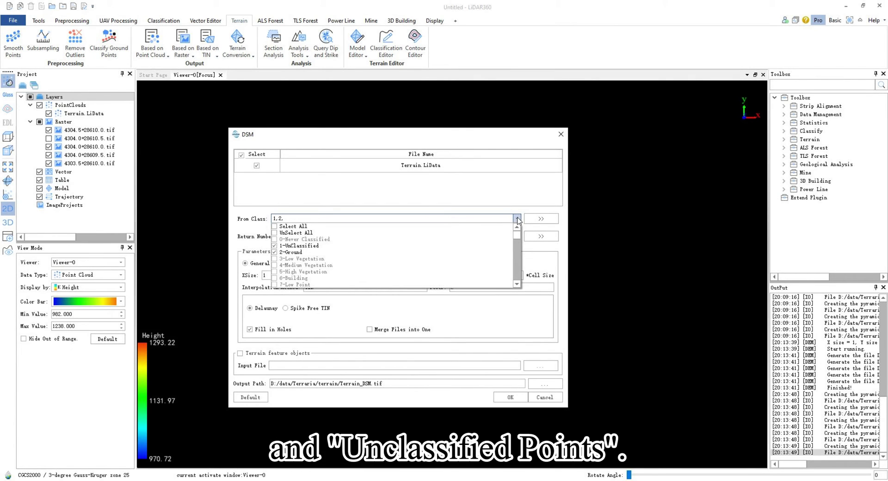
{"action": "left_click", "coordinate": [516, 218]}
- Set Standard mode at 1:1000 scale with Spike Free TIN interpolation
{"action": "left_click", "coordinate": [367, 264]}
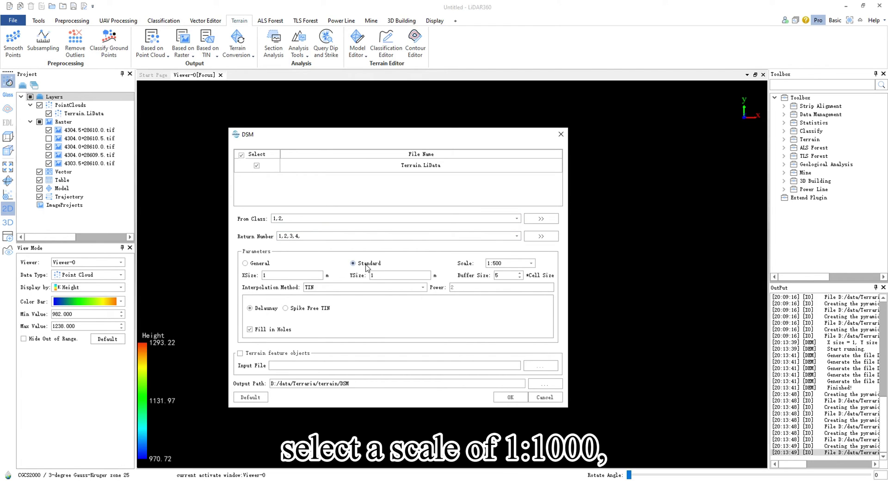
{"action": "left_click", "coordinate": [508, 263]}
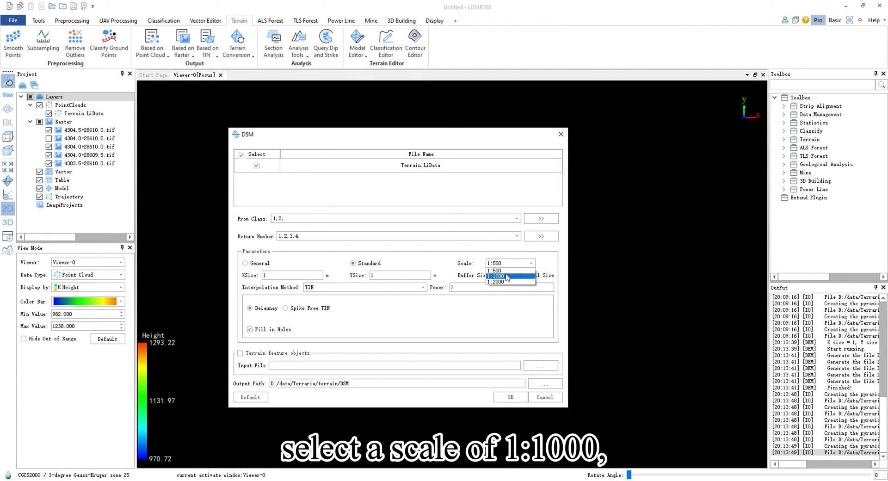
{"action": "left_click", "coordinate": [509, 276]}
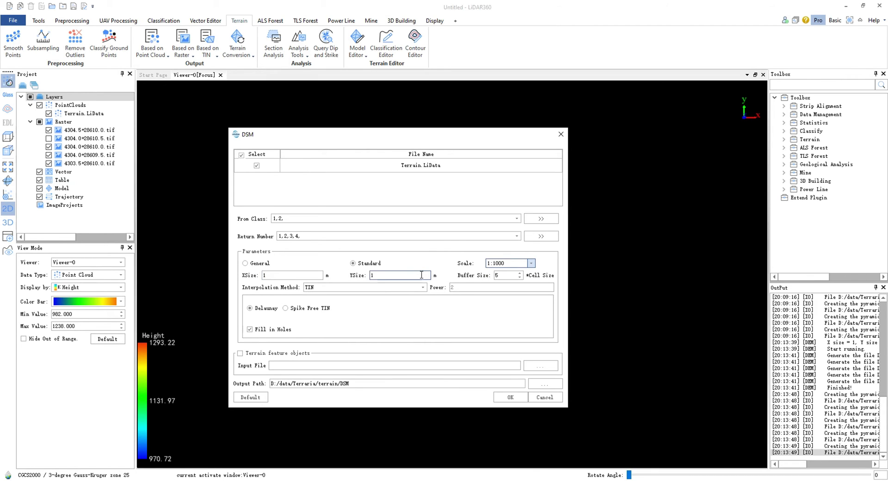
{"action": "left_click", "coordinate": [370, 287]}
{"action": "left_click", "coordinate": [352, 306]}
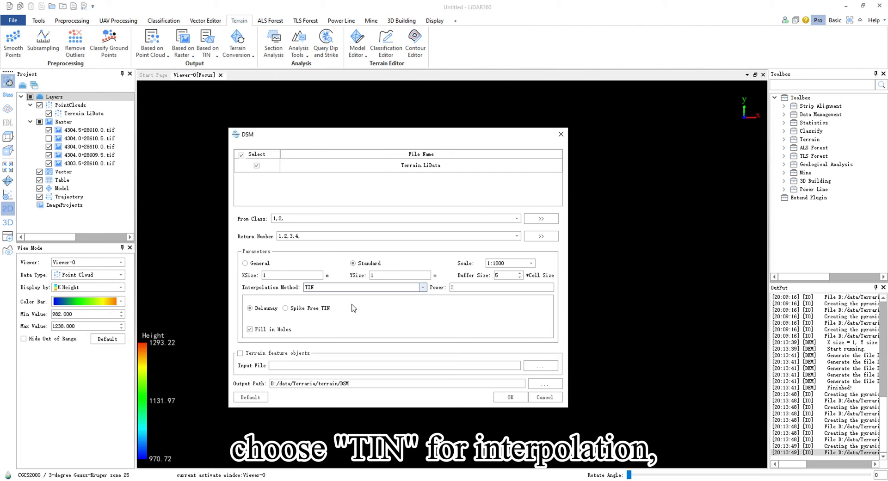
{"action": "left_click", "coordinate": [304, 308]}
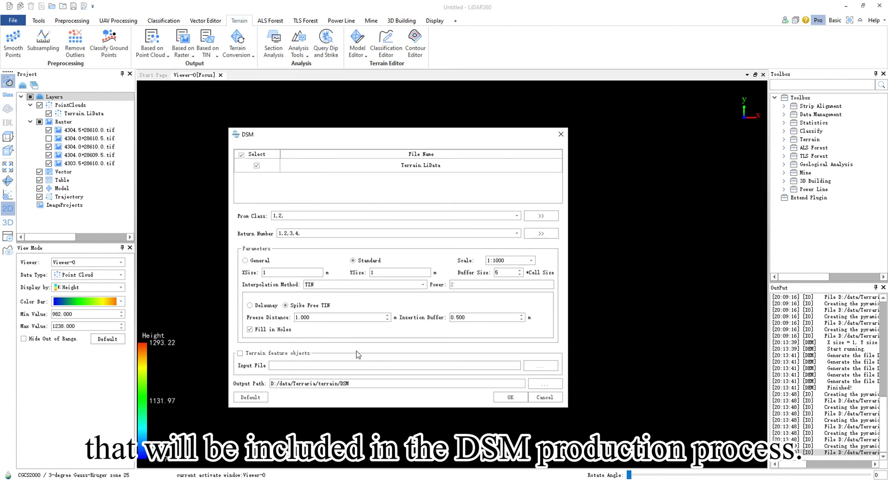
- Generate the DSM, add its tiles to the project, and hide two raster tiles
{"action": "left_click", "coordinate": [504, 397]}
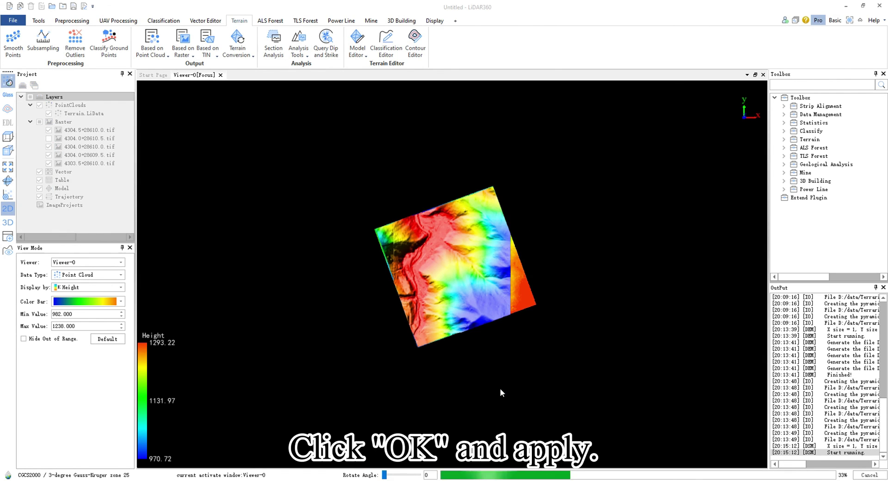
{"action": "left_click", "coordinate": [441, 250]}
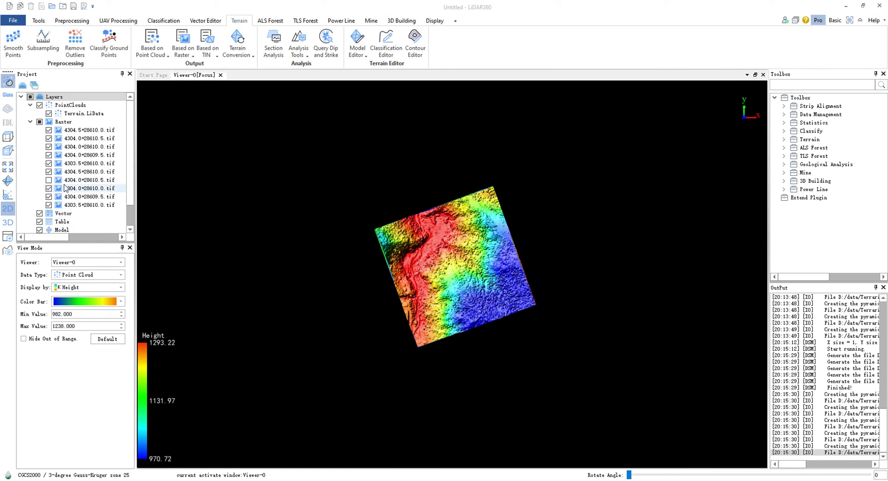
{"action": "left_click", "coordinate": [49, 196]}
{"action": "left_click", "coordinate": [49, 172]}
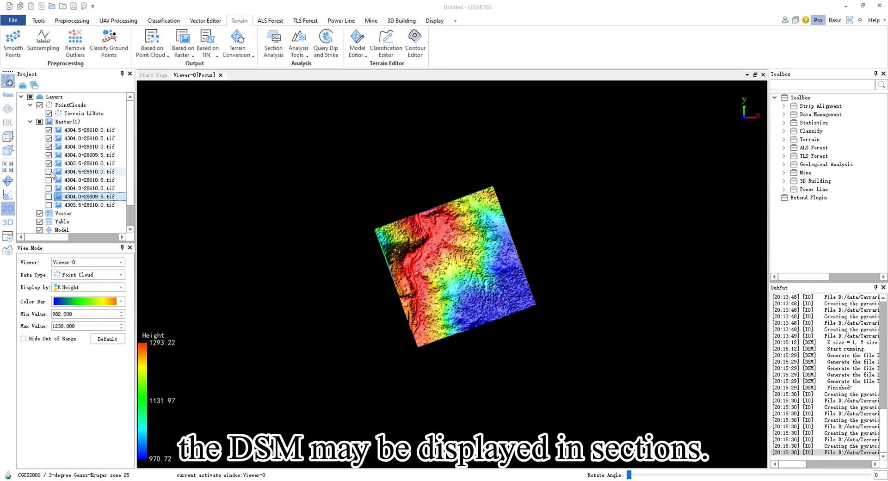